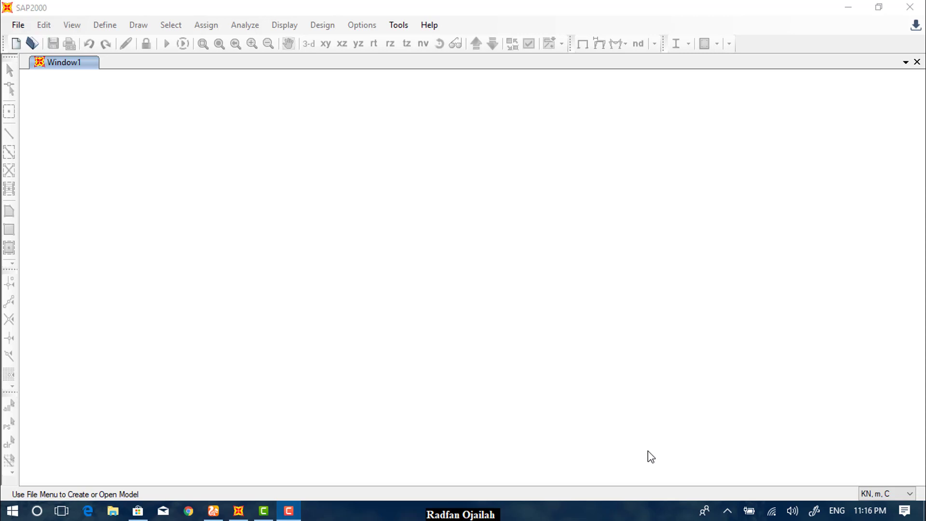
- Open the recent model 'new project.sdb' from the File menu
click(255, 248)
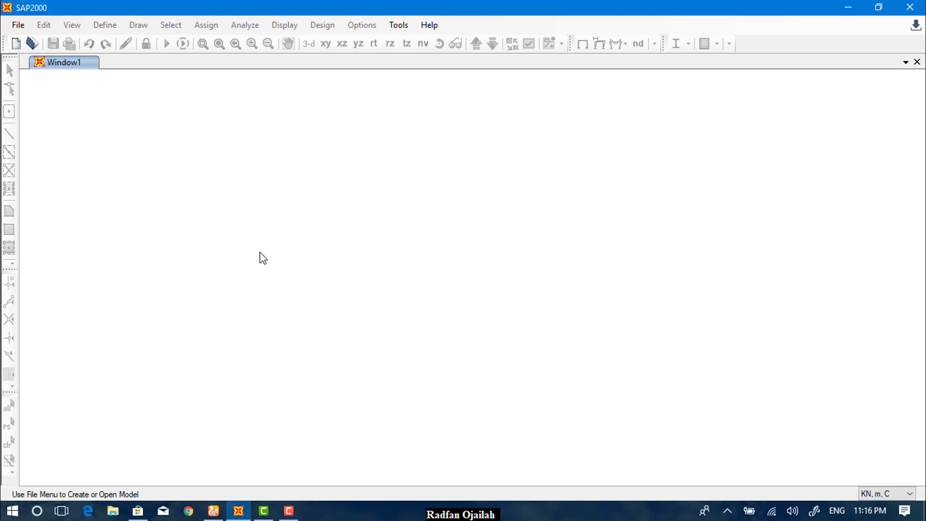
click(18, 26)
click(17, 25)
click(18, 25)
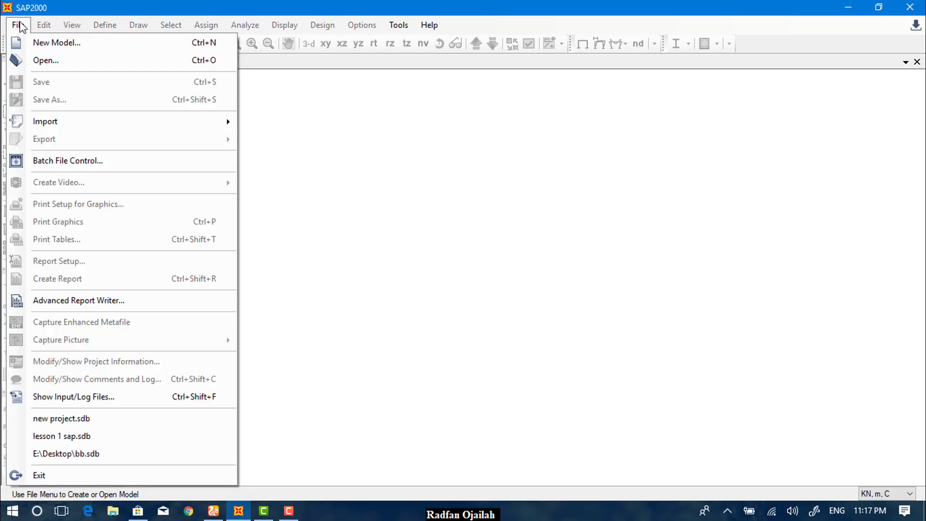
click(50, 419)
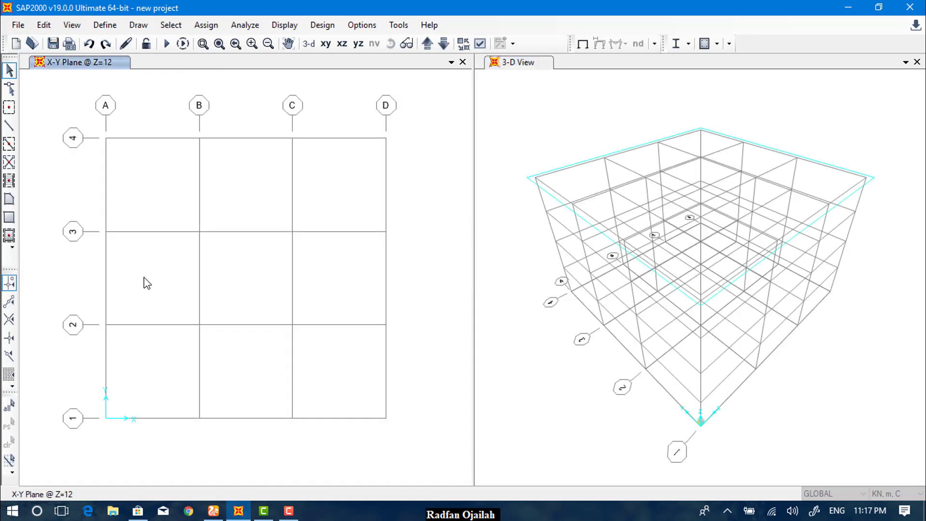
- Save the model as a copy named 'new project1.sdb'
click(18, 27)
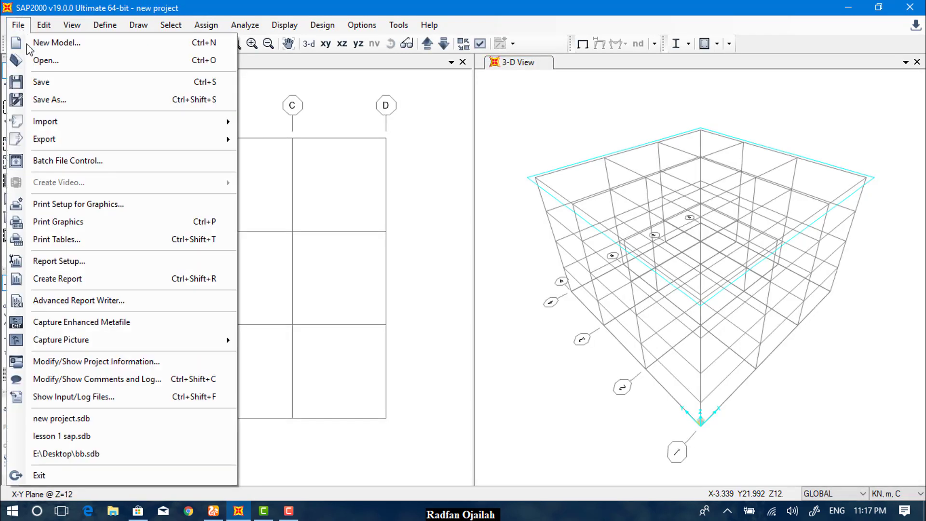
click(54, 99)
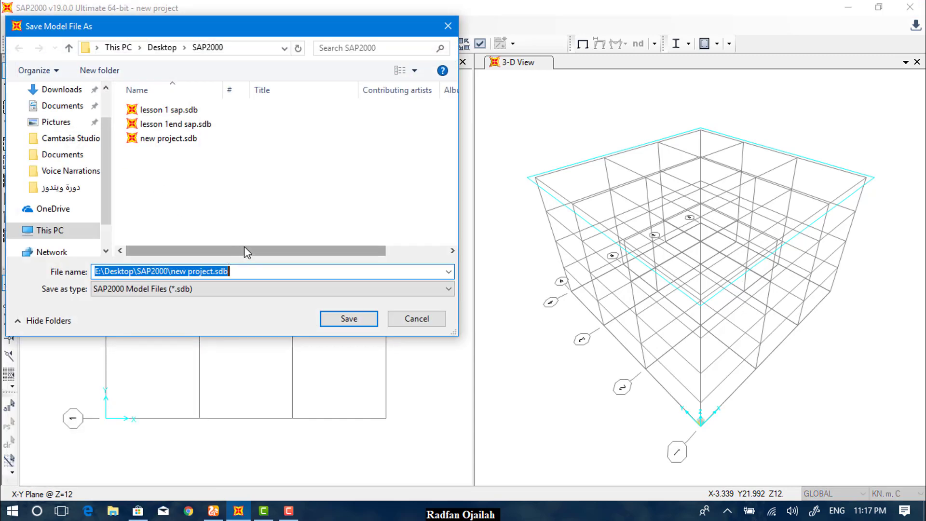
click(215, 271)
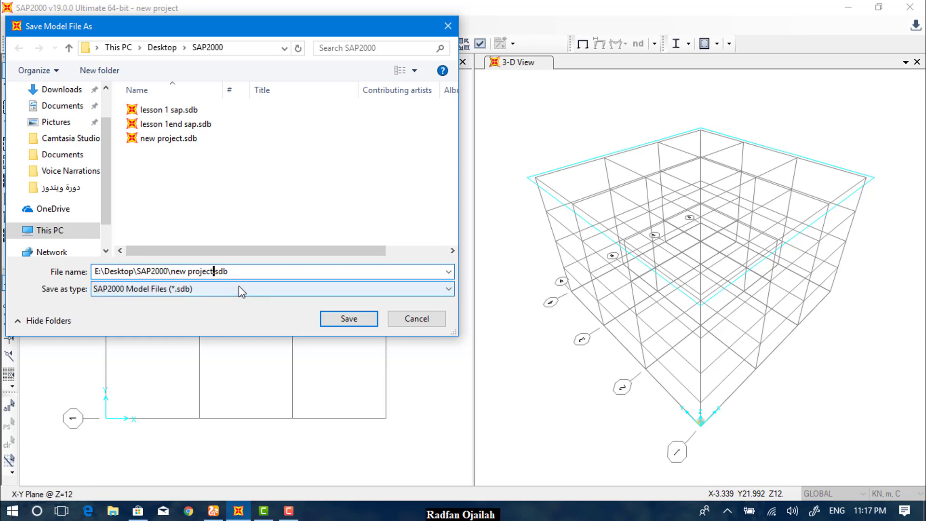
text(1)
click(337, 321)
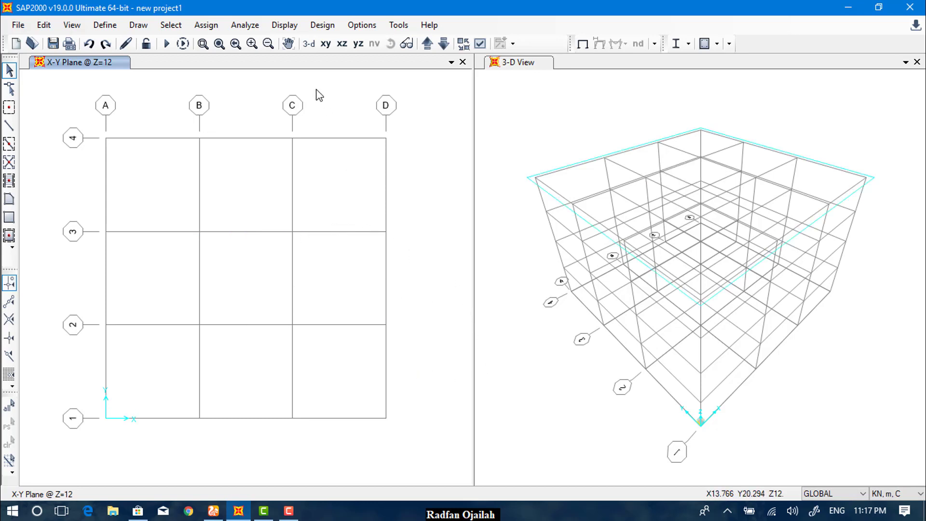
- Set the display colour background to black and apply it to the views
click(352, 27)
click(362, 26)
click(361, 26)
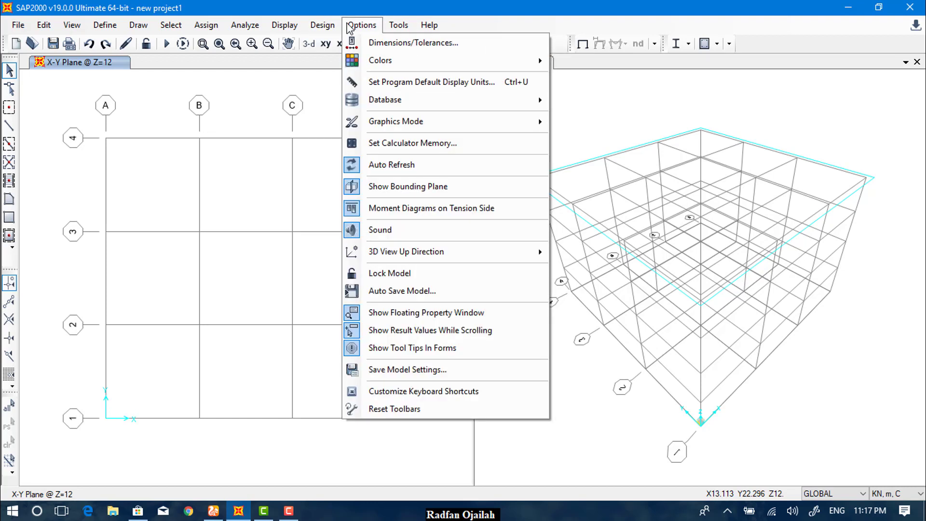
mouse_move(536, 62)
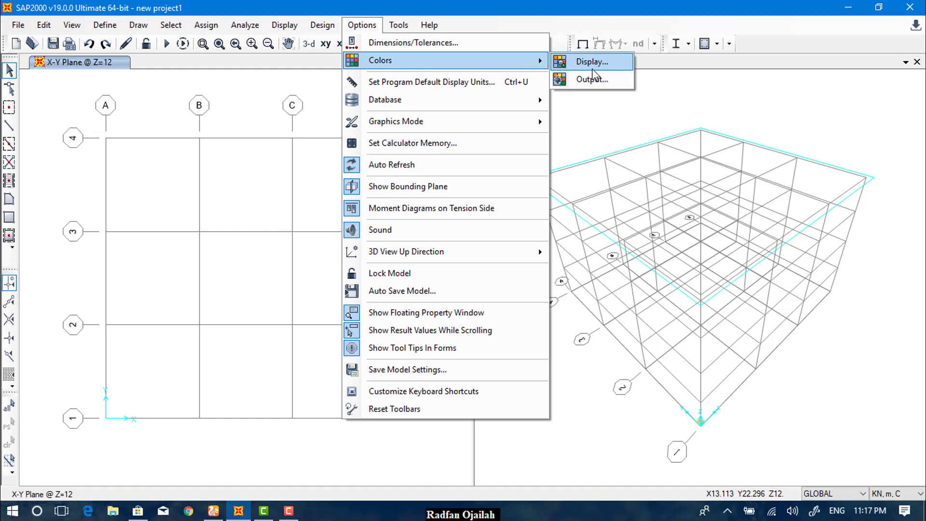
click(592, 68)
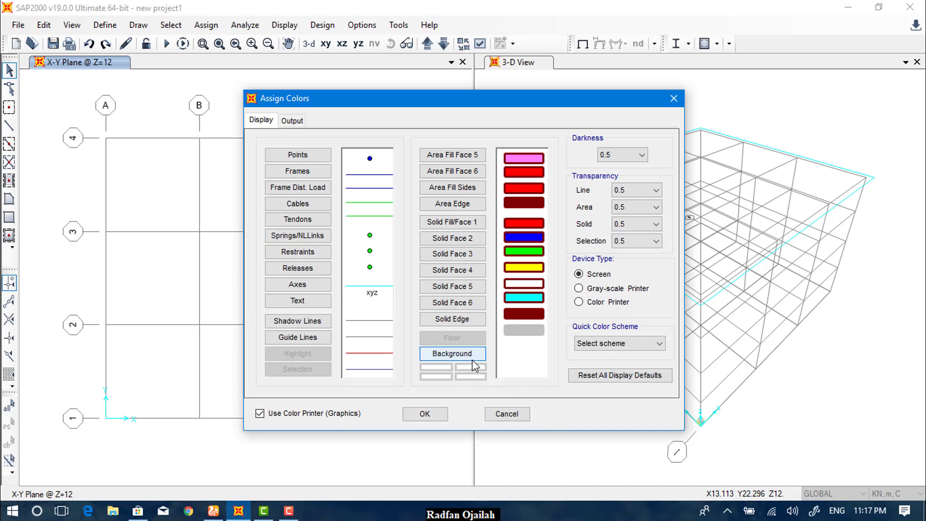
click(456, 353)
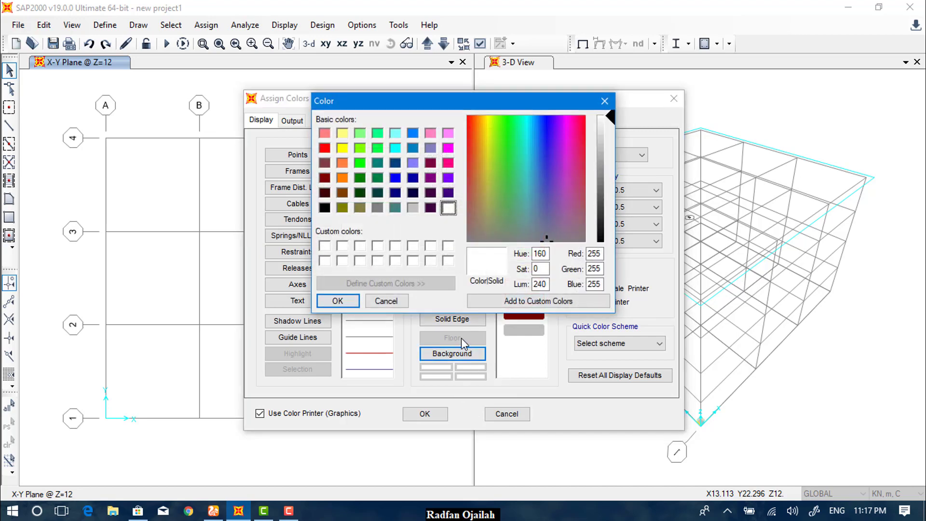
click(325, 208)
click(337, 301)
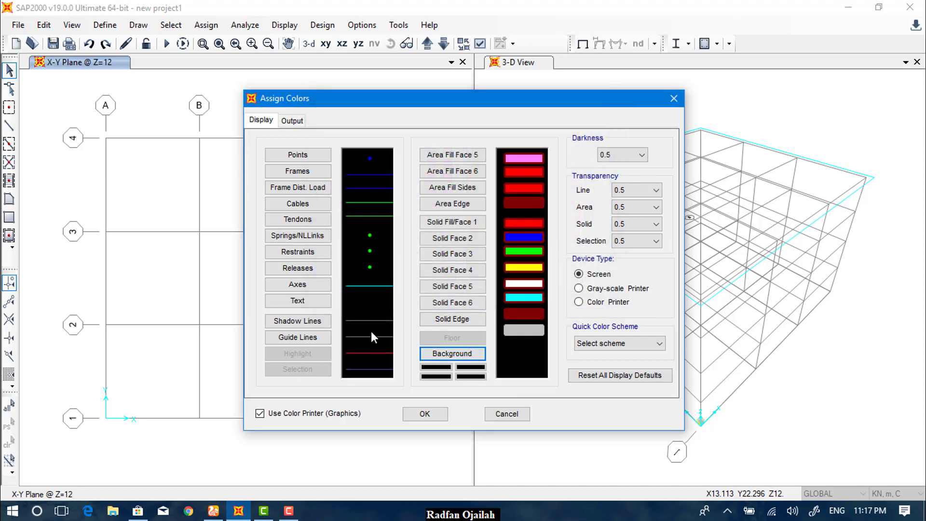
click(430, 418)
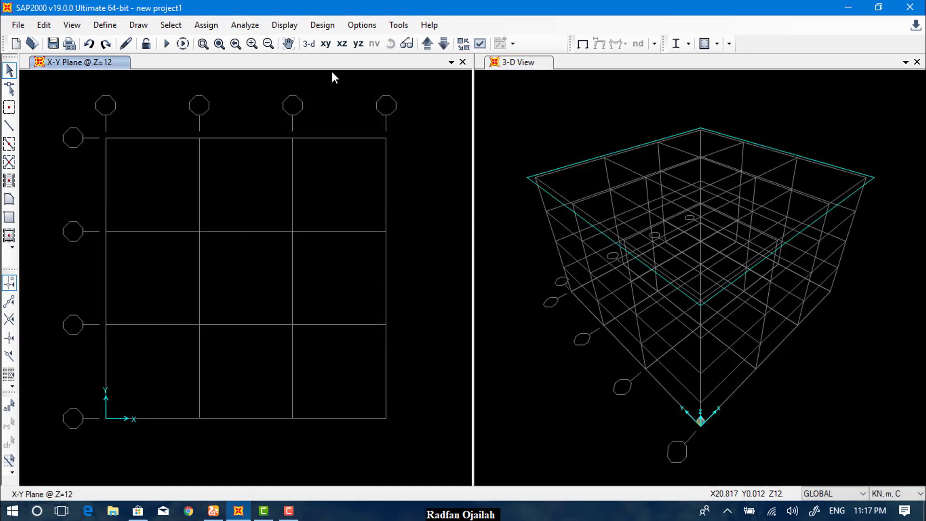
- Apply the White Background quick colour scheme to the display colours
click(362, 25)
mouse_move(485, 61)
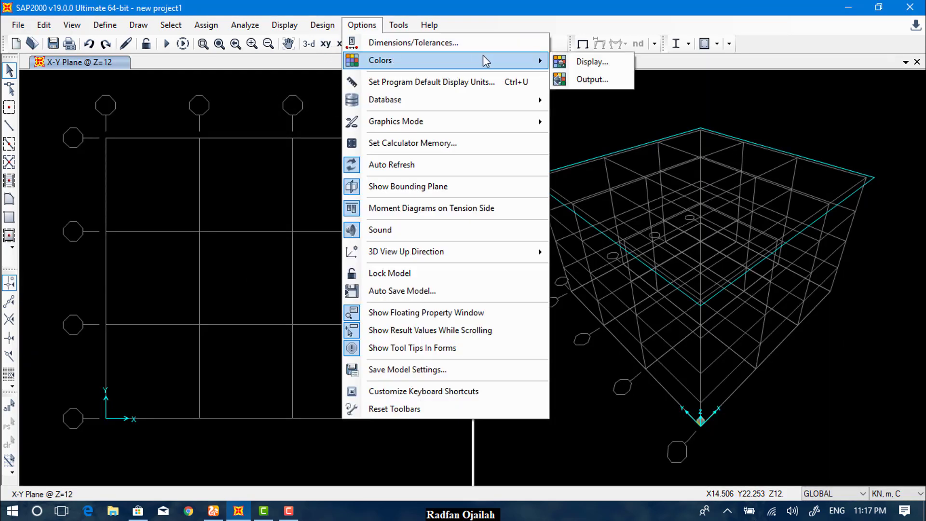
click(586, 62)
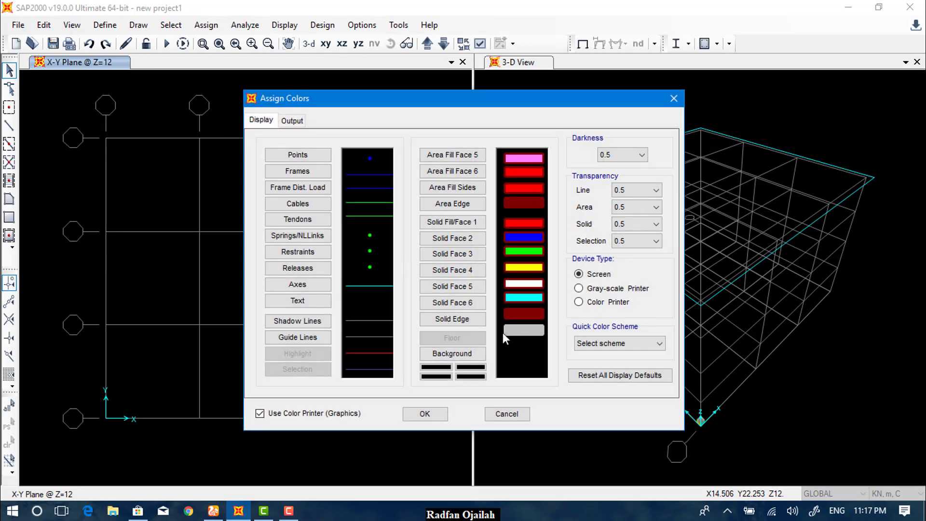
click(593, 344)
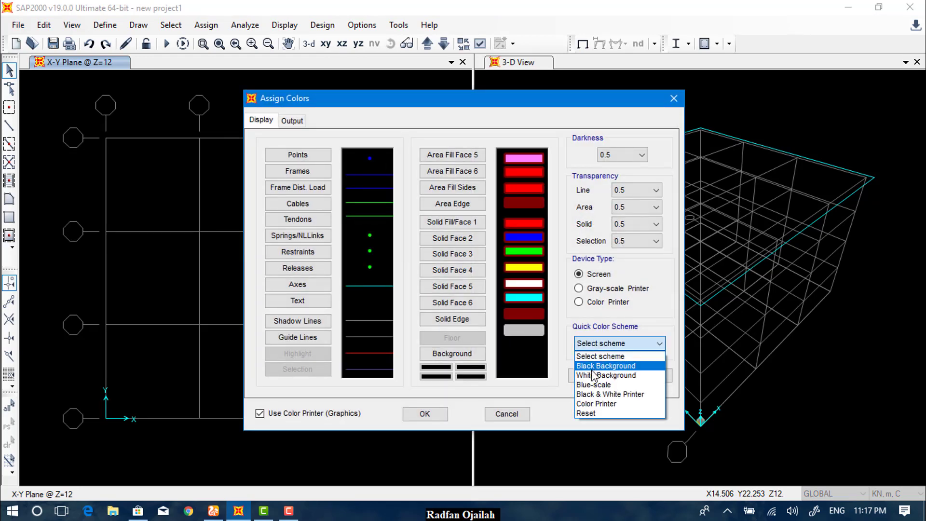
click(590, 373)
click(425, 413)
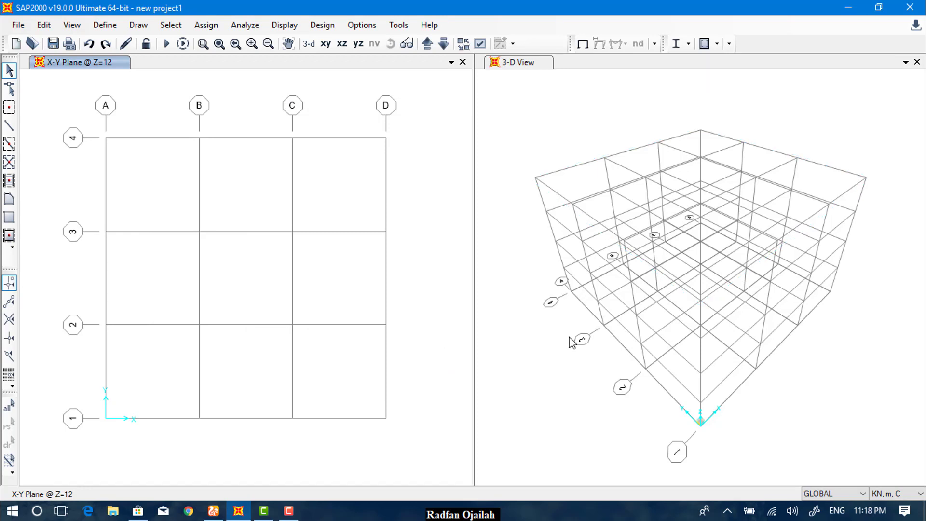
- Set Maximum Graphic Font Size to 10 and Minimum to 9 in Dimensions/Tolerances
click(362, 25)
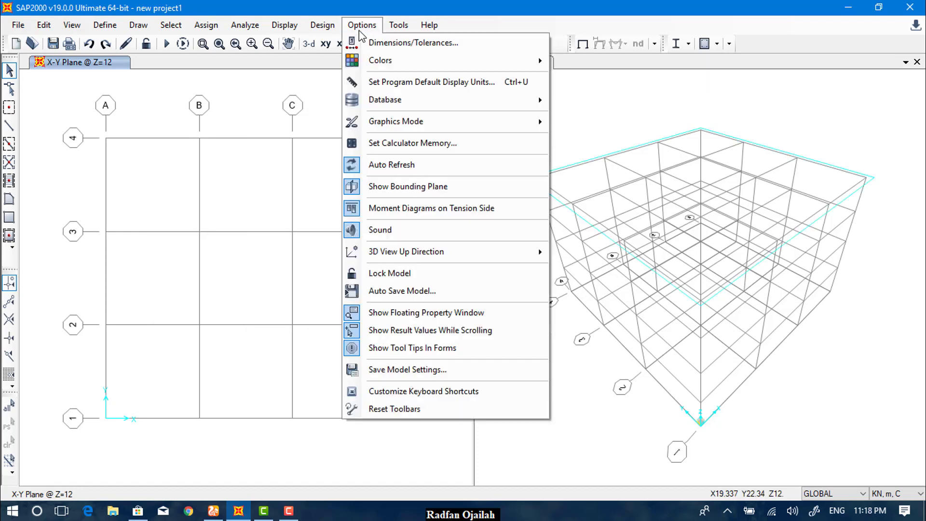
click(374, 43)
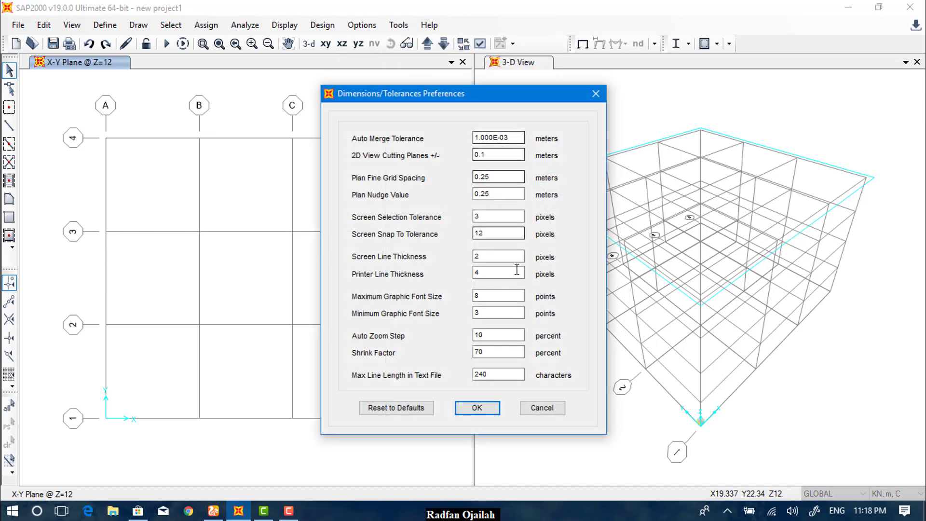
click(477, 296)
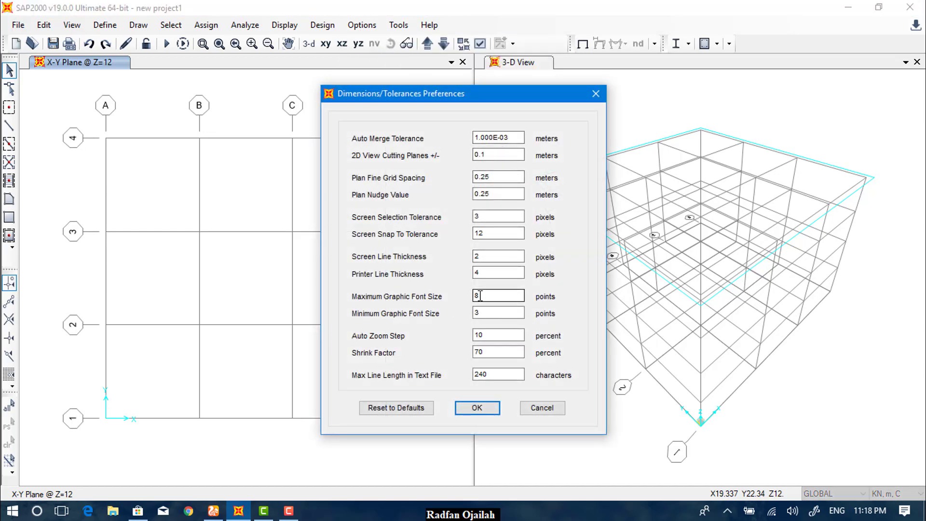
double_click(476, 296)
text(10)
key(Tab)
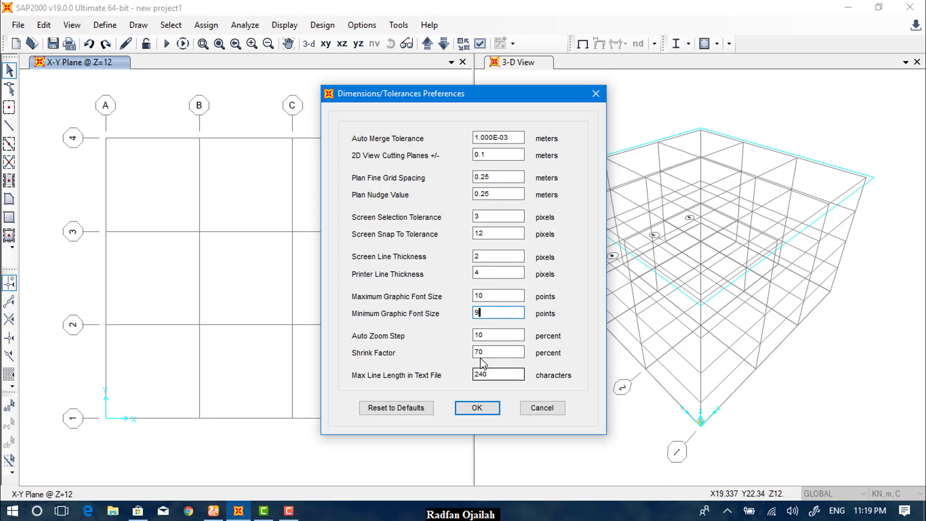
click(459, 411)
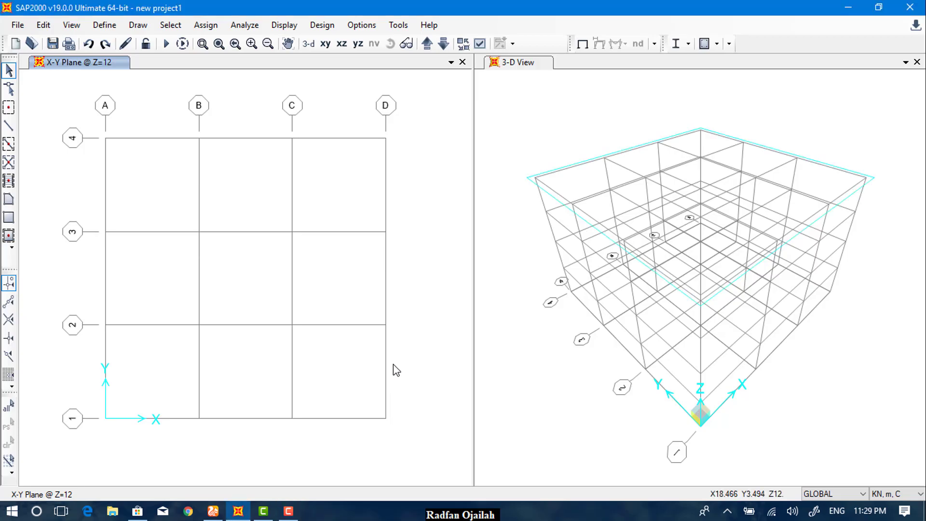
- Show the 4000Psi material's property data and select its name for editing
click(104, 26)
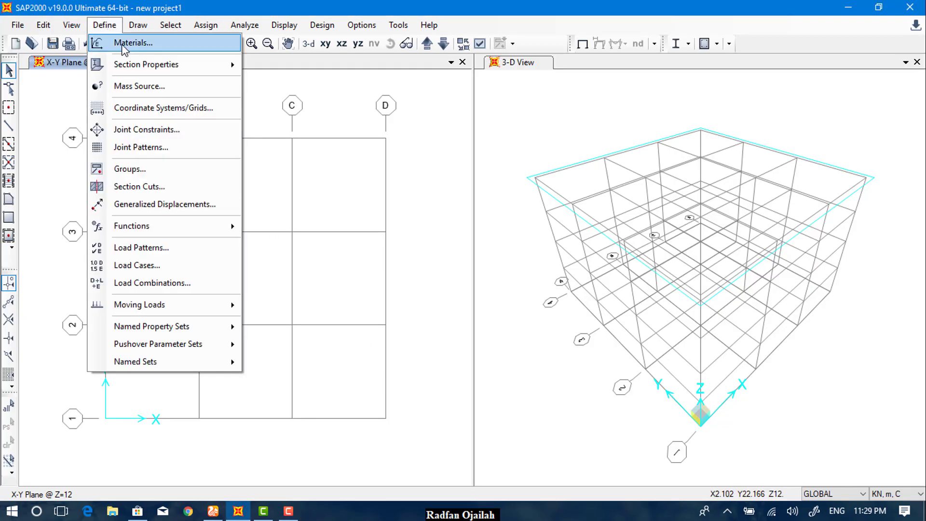
click(115, 43)
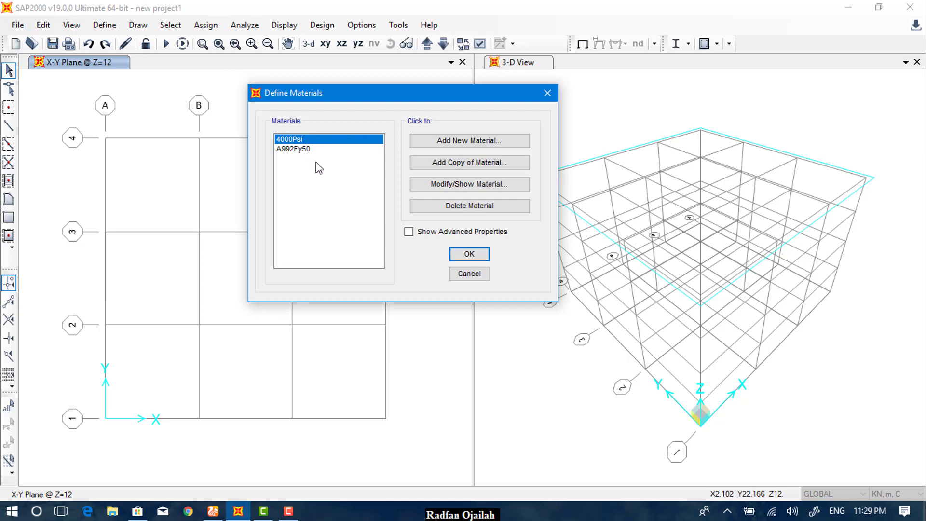
click(325, 202)
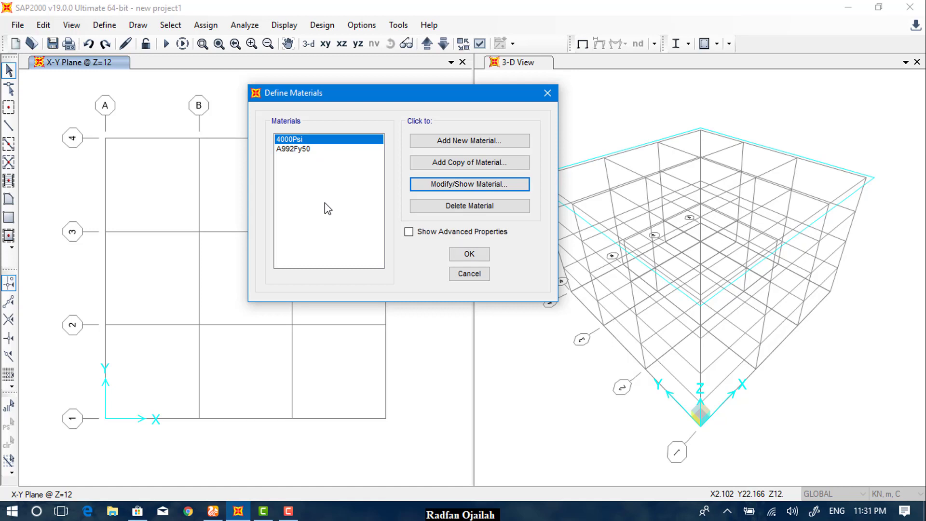
click(296, 140)
click(419, 186)
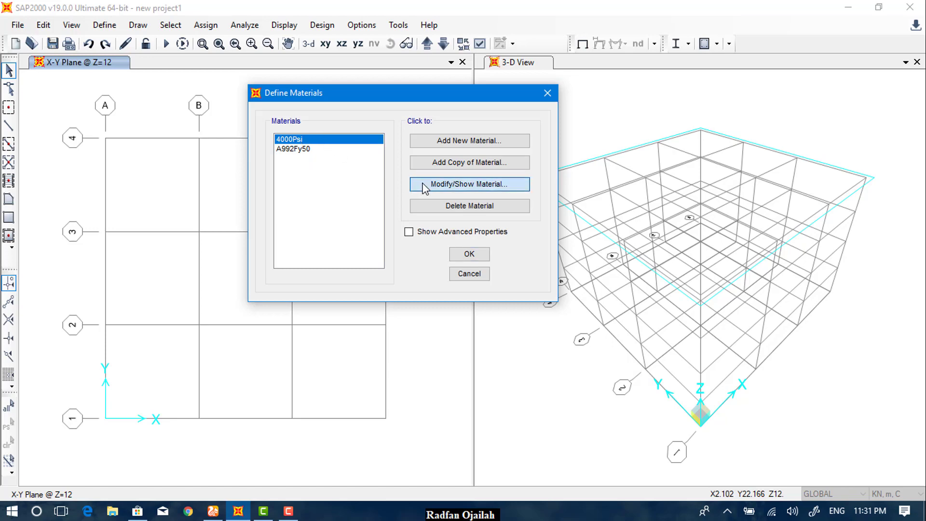
drag(496, 88, 412, 87)
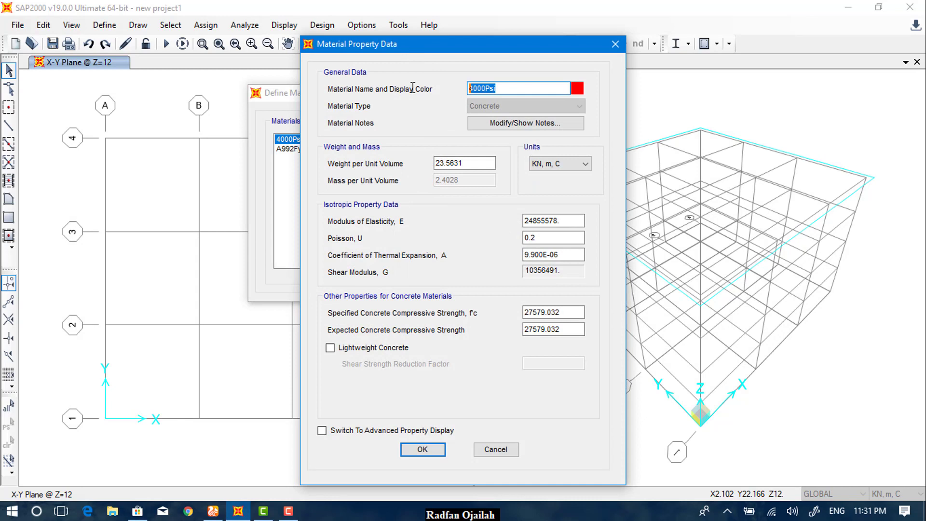
- Rename the material to con24 with weight per unit volume 24 and confirm
text(con24)
drag(471, 162, 416, 172)
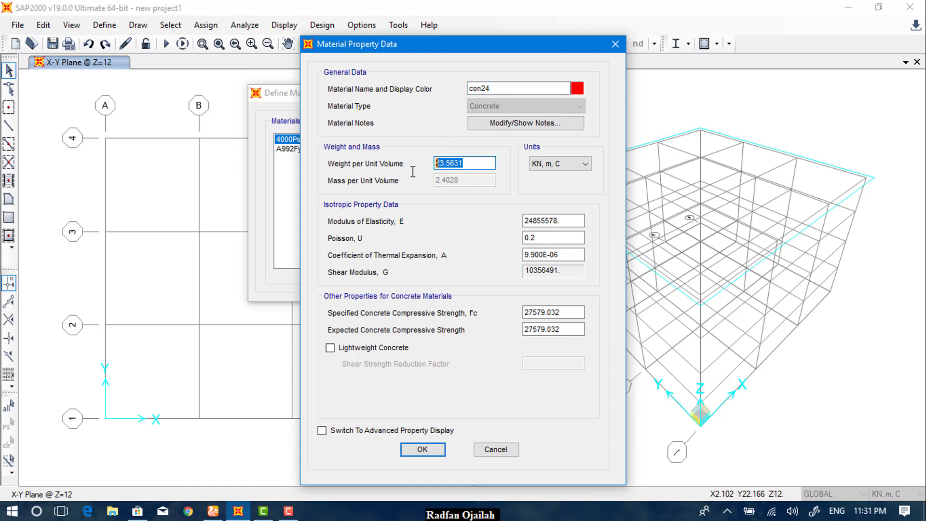
text(24)
click(417, 448)
click(345, 178)
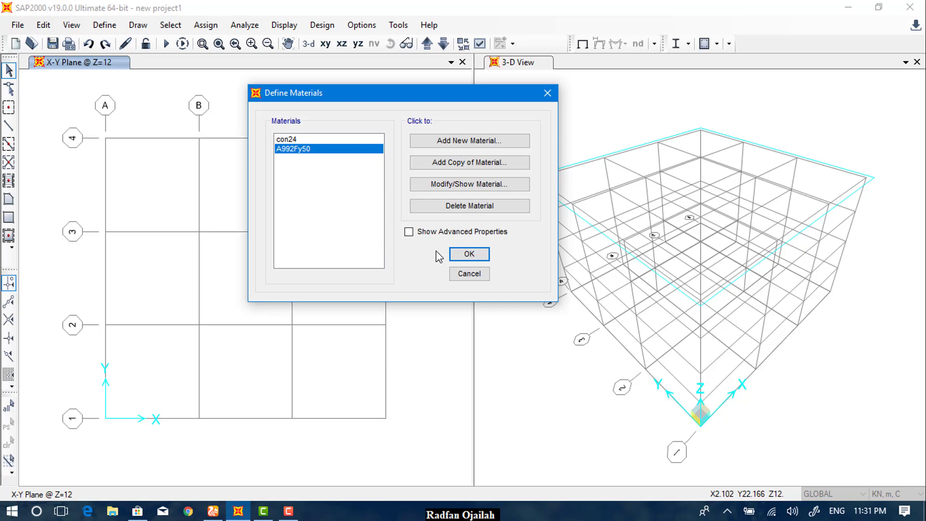
- Accept the Define Materials list with OK and open the Define menu
click(455, 254)
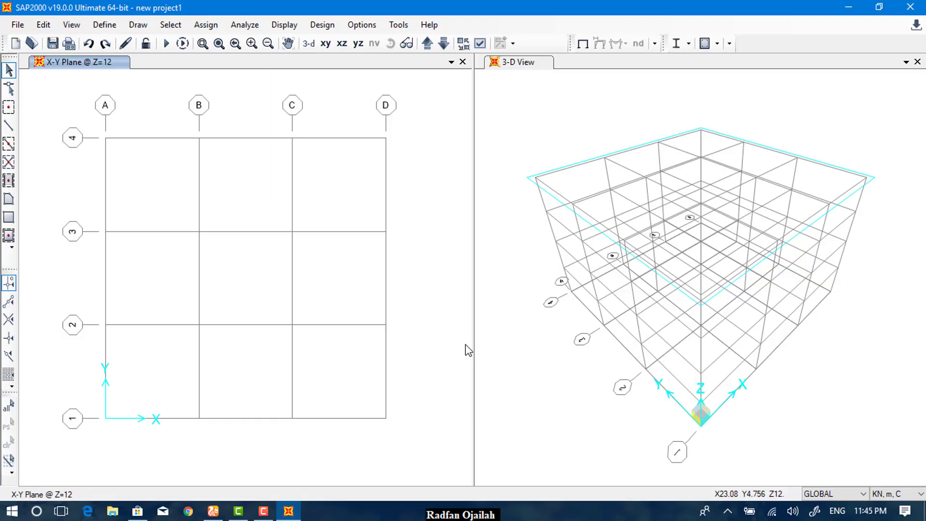
click(105, 25)
- Start a new concrete rectangular frame section under Frame Sections
mouse_move(145, 64)
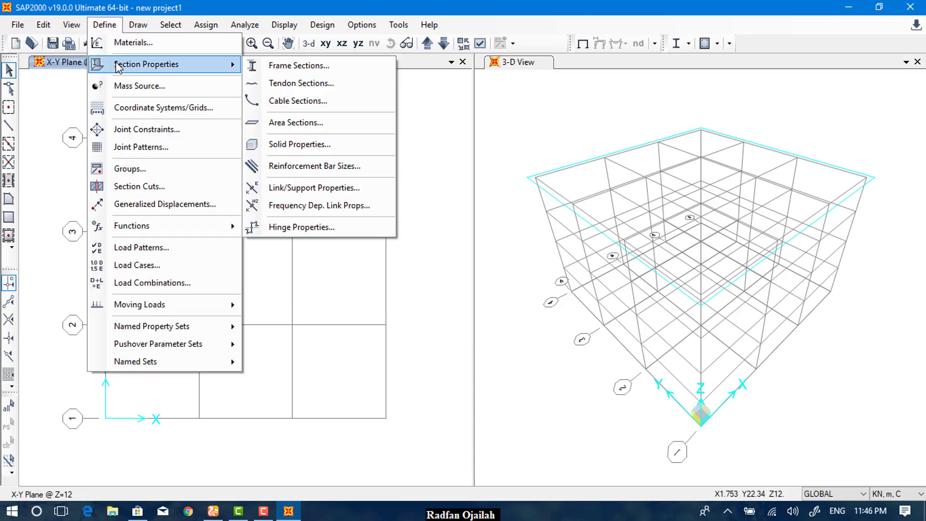
click(259, 65)
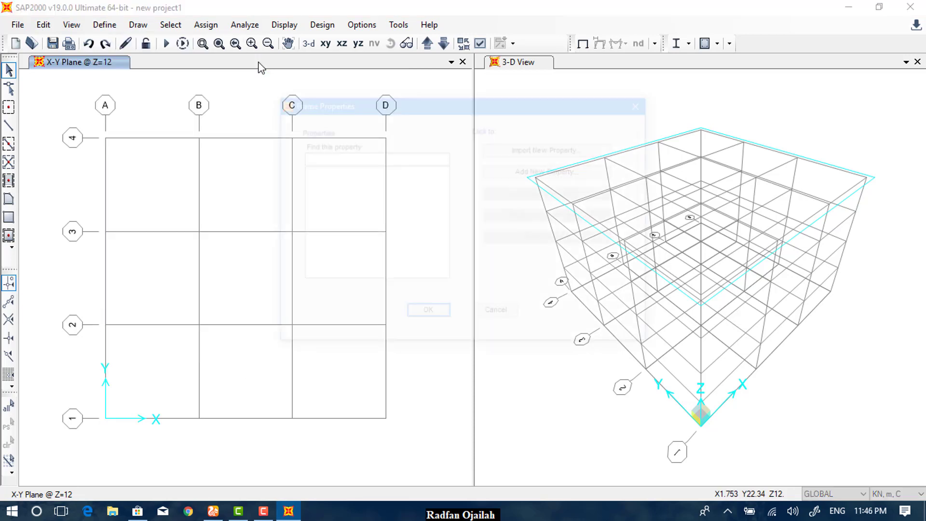
click(507, 175)
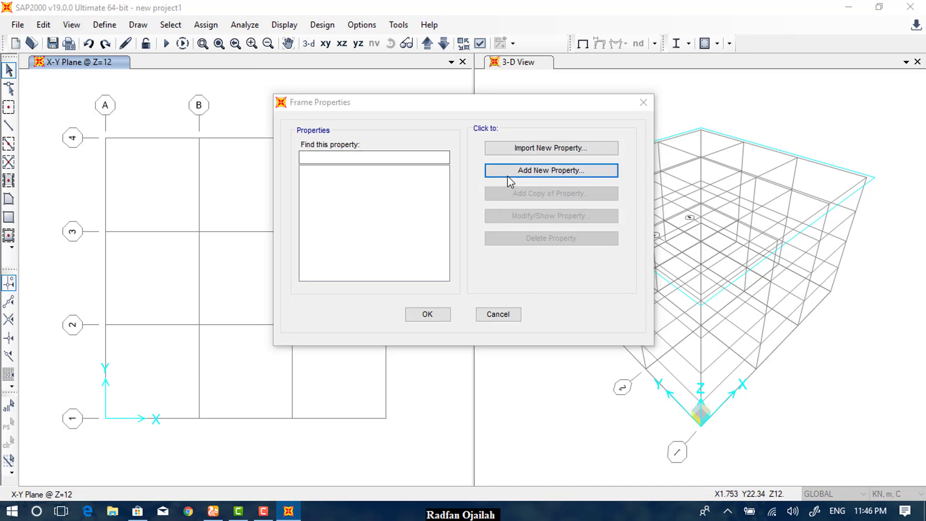
click(499, 124)
click(499, 131)
click(338, 195)
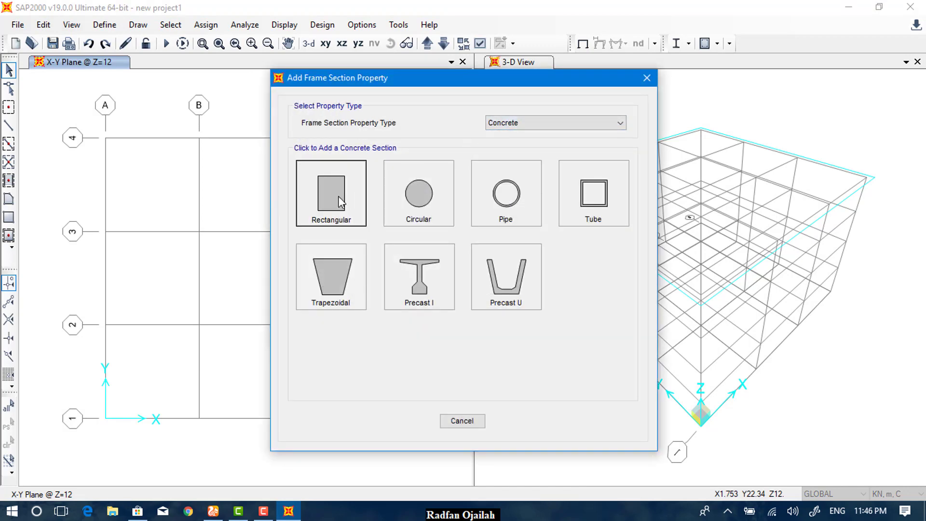
- Name it Column20X50 with depth 0.5, width 0.2 and con24 material, and save it
drag(419, 135, 346, 138)
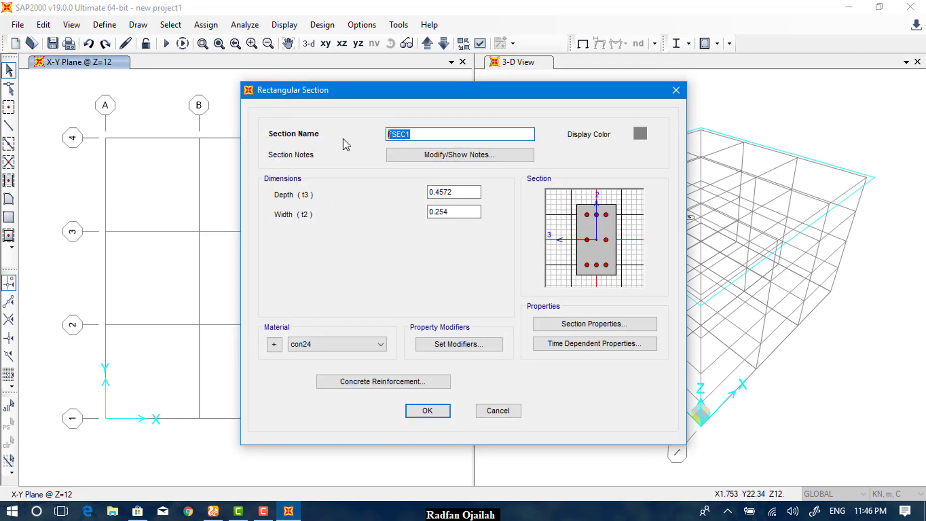
text(Column20X50)
double_click(448, 191)
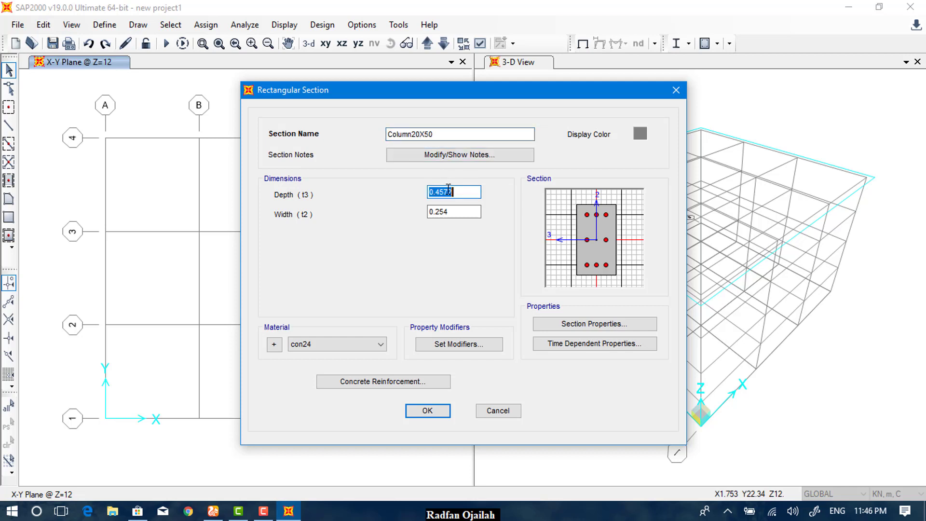
text(0.)
double_click(450, 211)
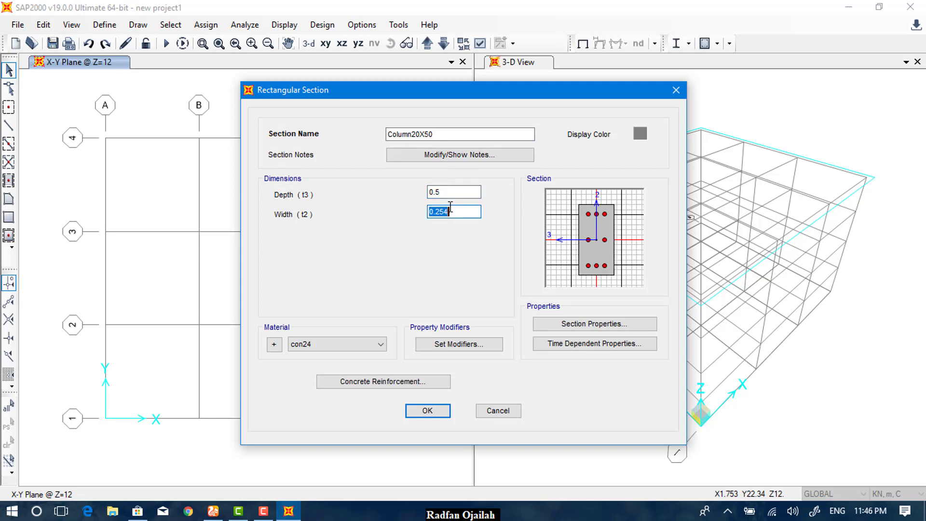
text(0)
click(374, 345)
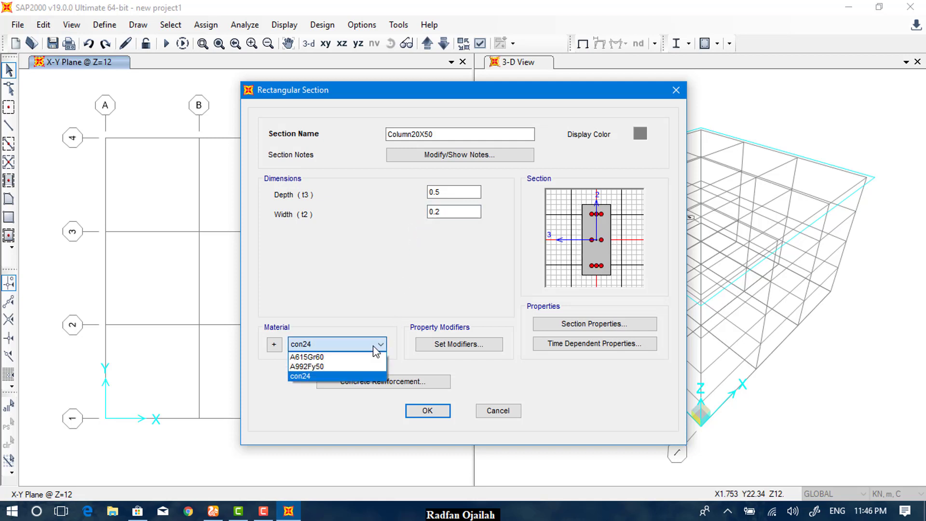
click(316, 372)
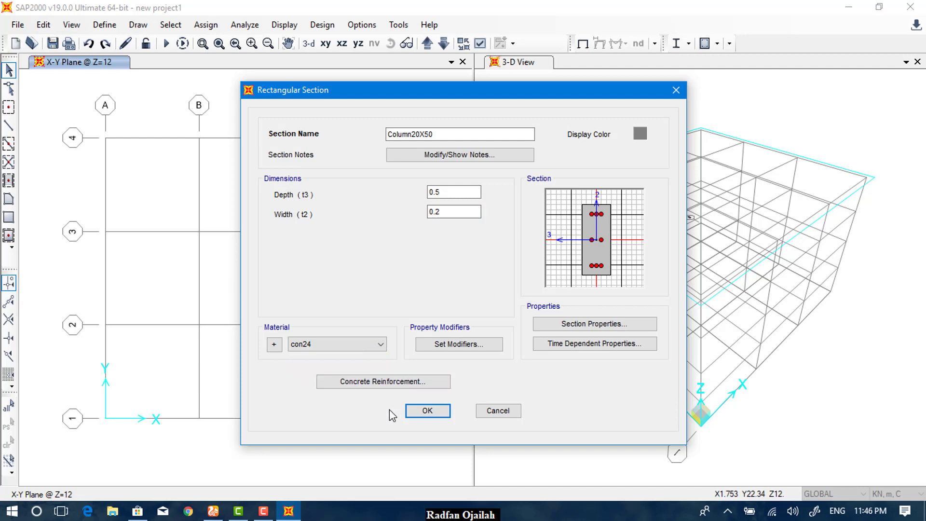
click(424, 410)
click(544, 172)
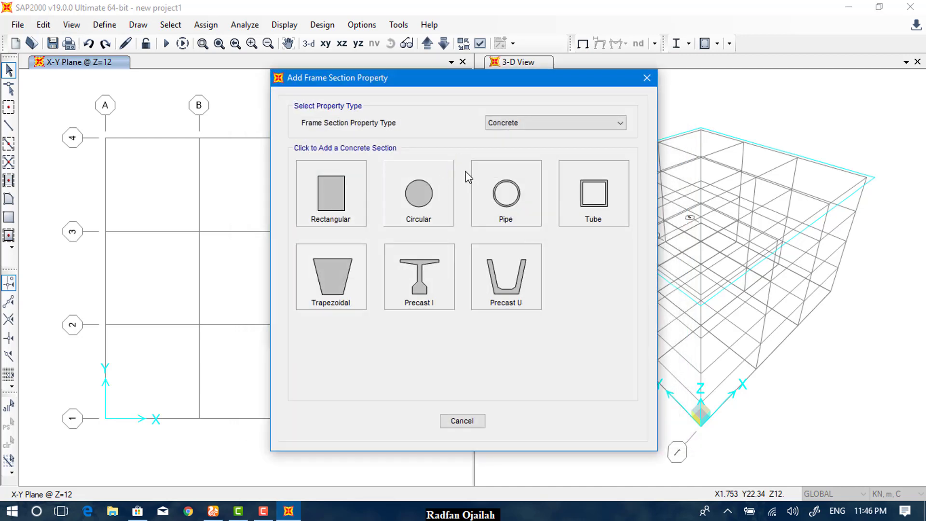
- Create rectangular section Beam20X60 with depth 0.6 and width 0.2
click(352, 202)
drag(447, 136, 266, 133)
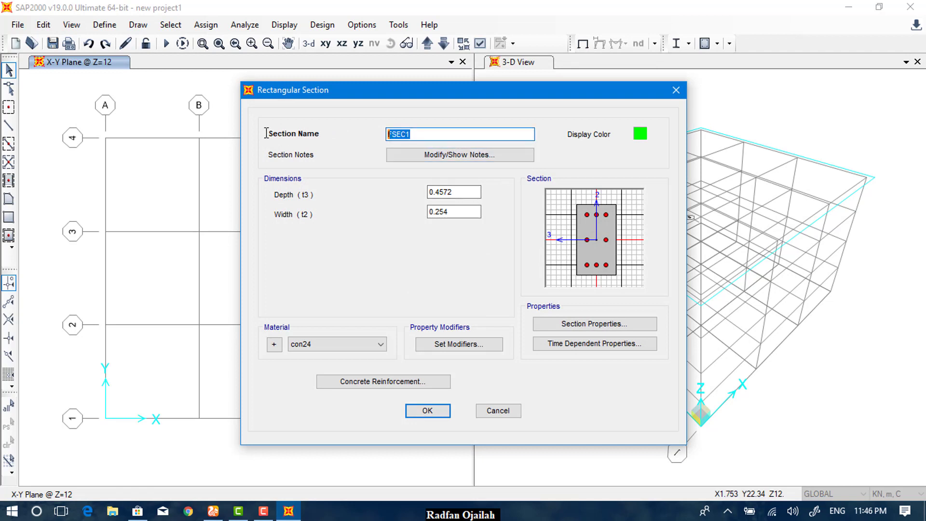
text(Beam20X60)
click(432, 192)
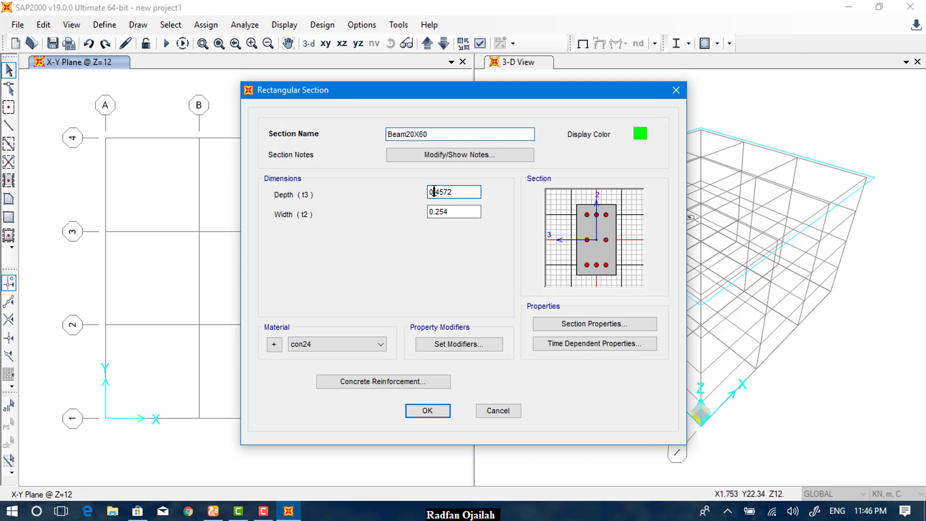
text(0.6)
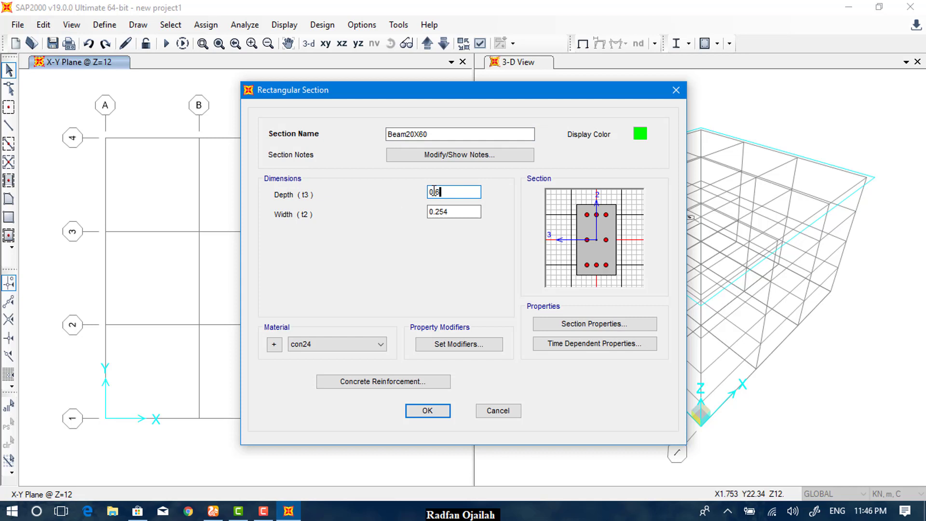
right_click(433, 190)
click(451, 212)
click(453, 214)
text(0.2)
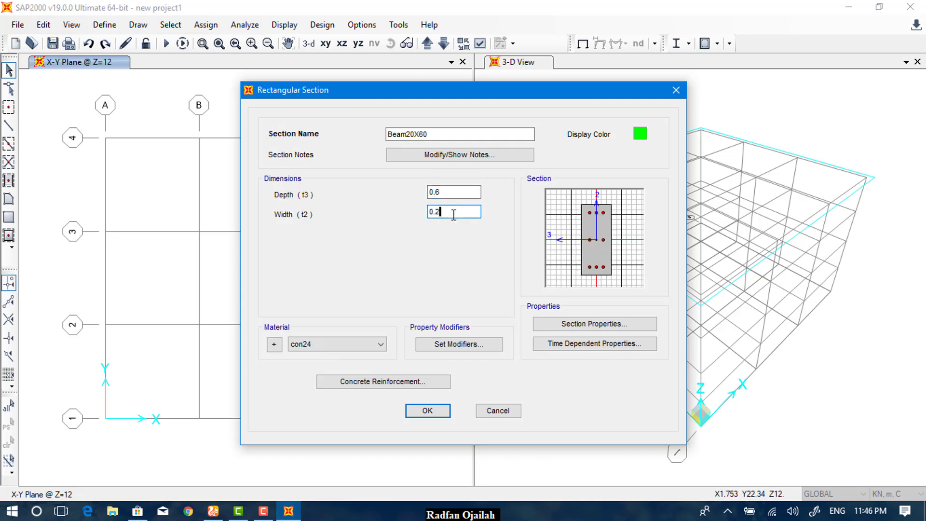
click(346, 341)
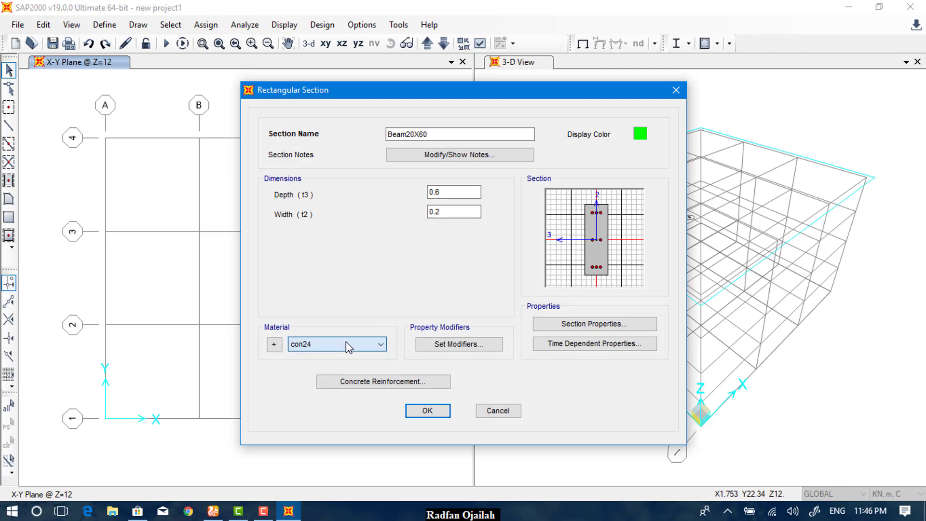
- Set its concrete reinforcement design type to Beam (M3 Design Only)
click(375, 381)
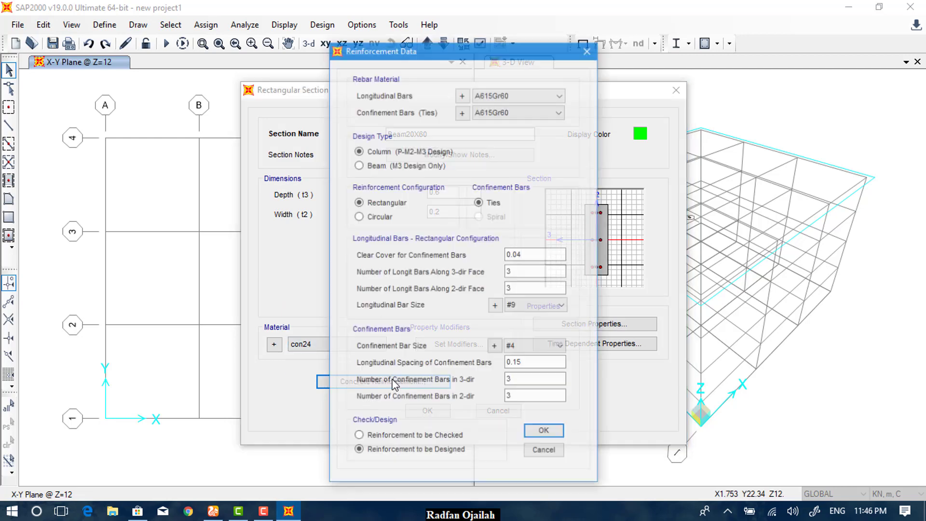
click(376, 165)
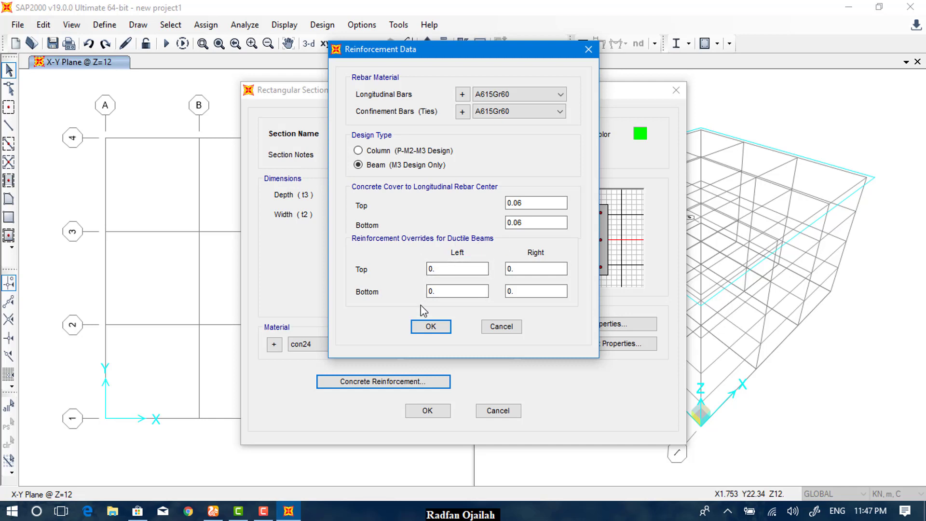
click(427, 327)
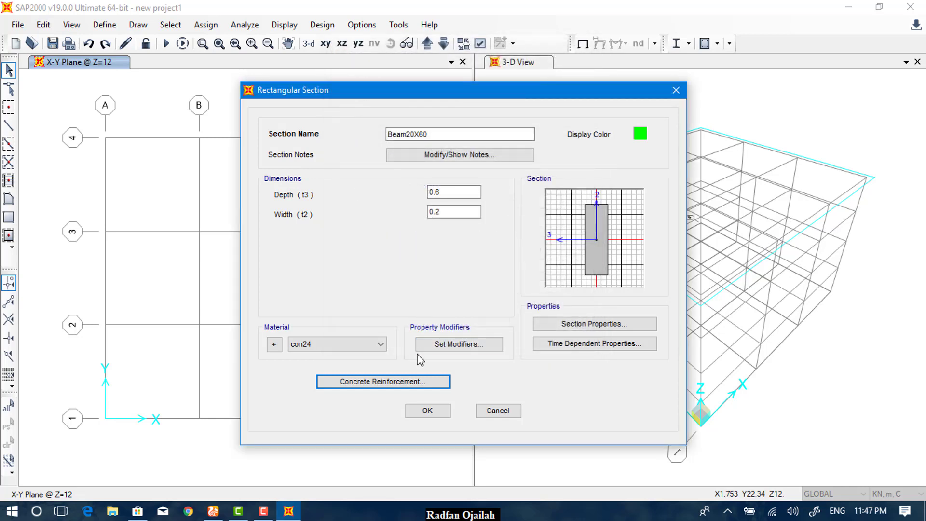
- Save Beam20X60, then open the Area Sections list with Shell as the section type
click(424, 408)
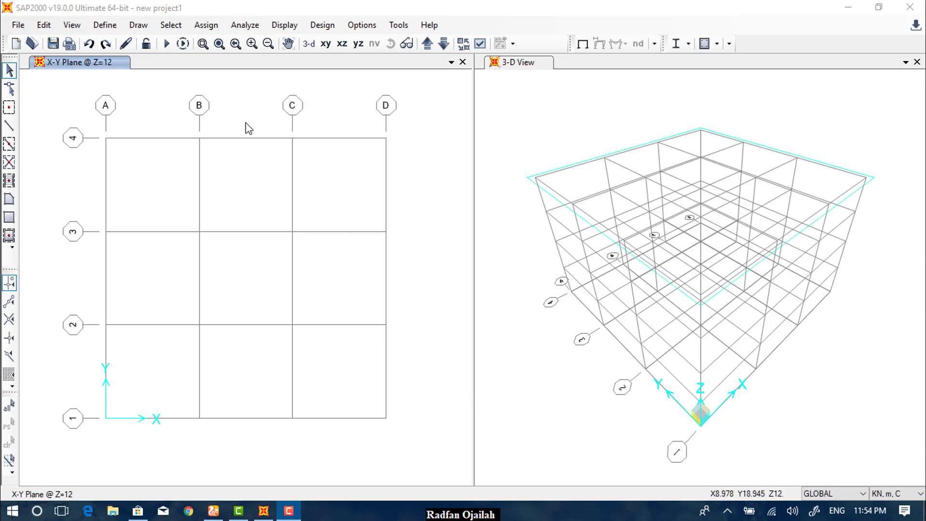
click(102, 25)
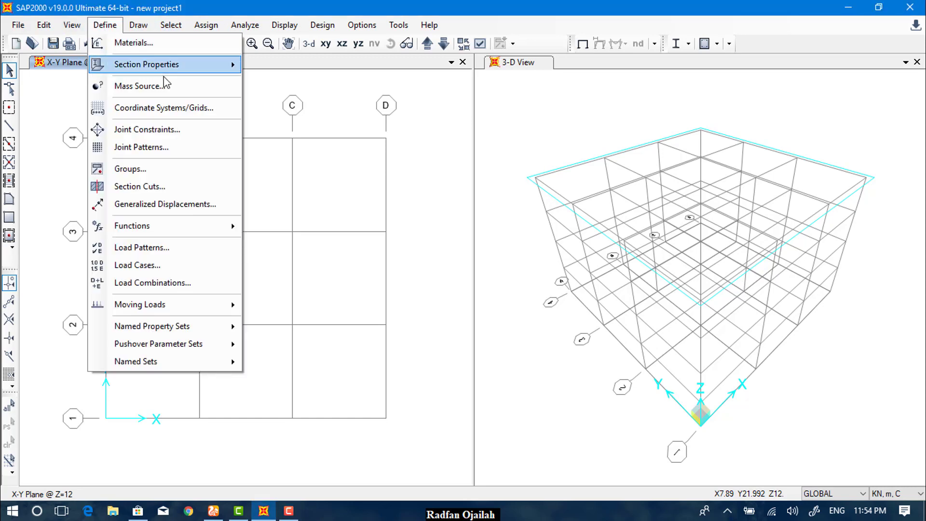
mouse_move(190, 70)
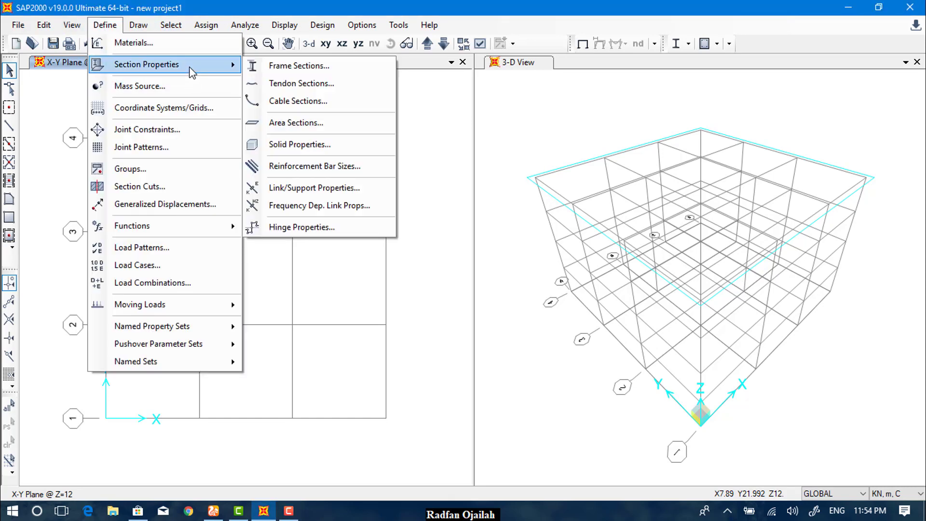
click(296, 124)
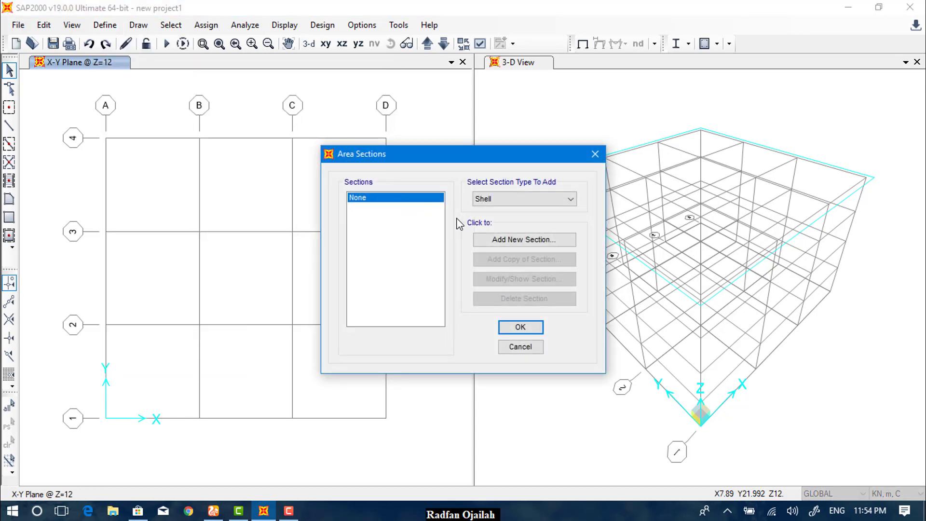
click(492, 207)
click(494, 209)
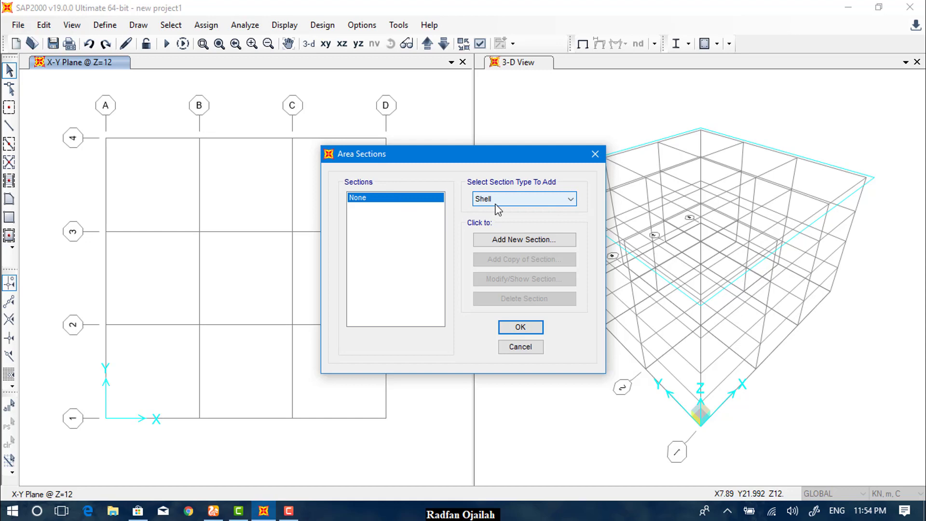
- Add a con24 shell section 'Slab 20cm' with 0.2 membrane and bending thickness
click(496, 240)
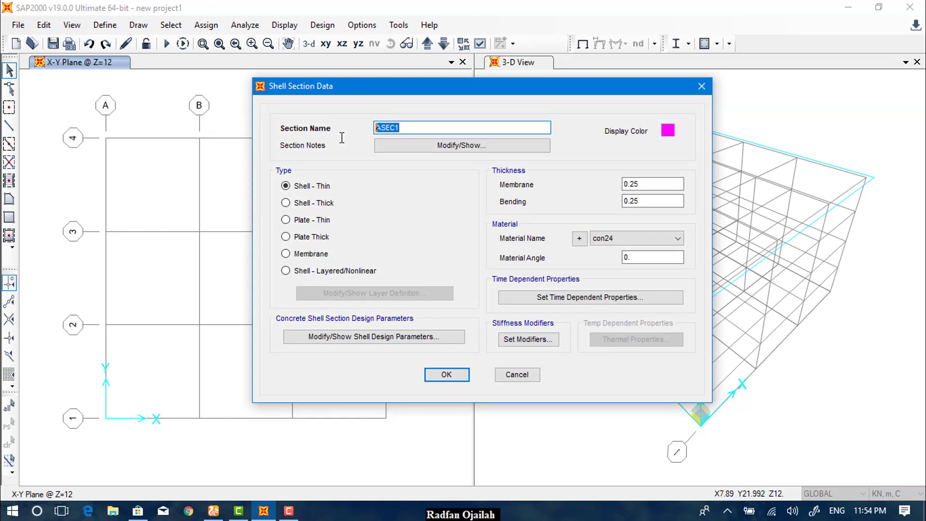
text(Slab 20cm)
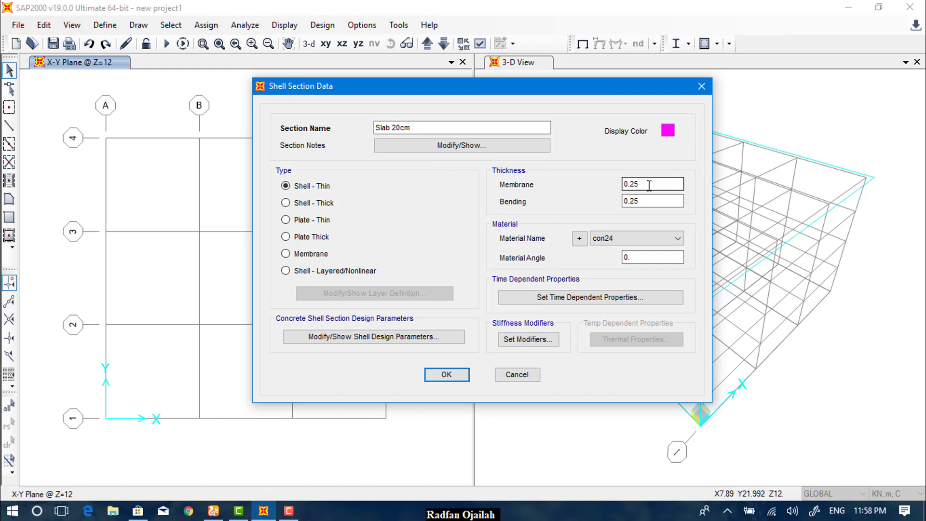
drag(641, 183, 619, 193)
text(0.2)
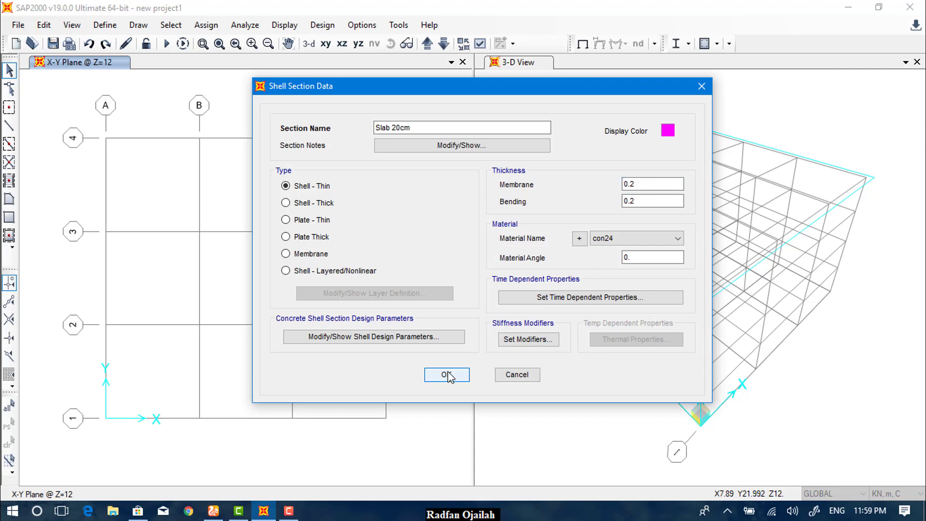
click(447, 375)
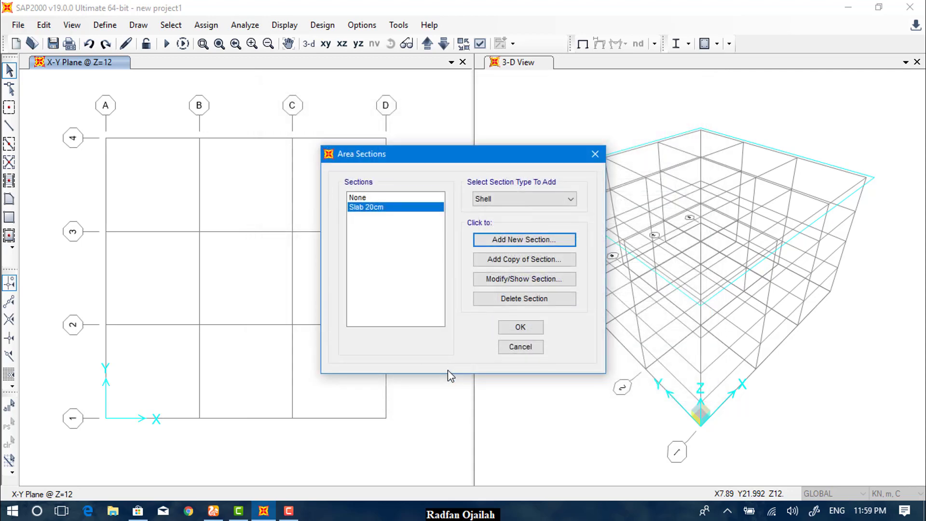
- Add another shell section named 'Raft 70 cm'
click(498, 240)
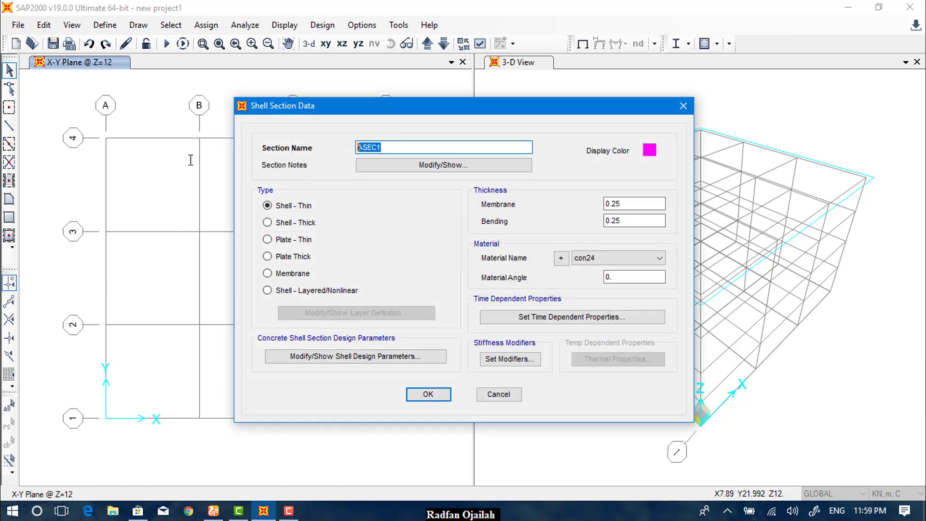
text(Radft)
key(BackSpace)
key(BackSpace)
key(BackSpace)
text(ft 70 cm)
click(284, 211)
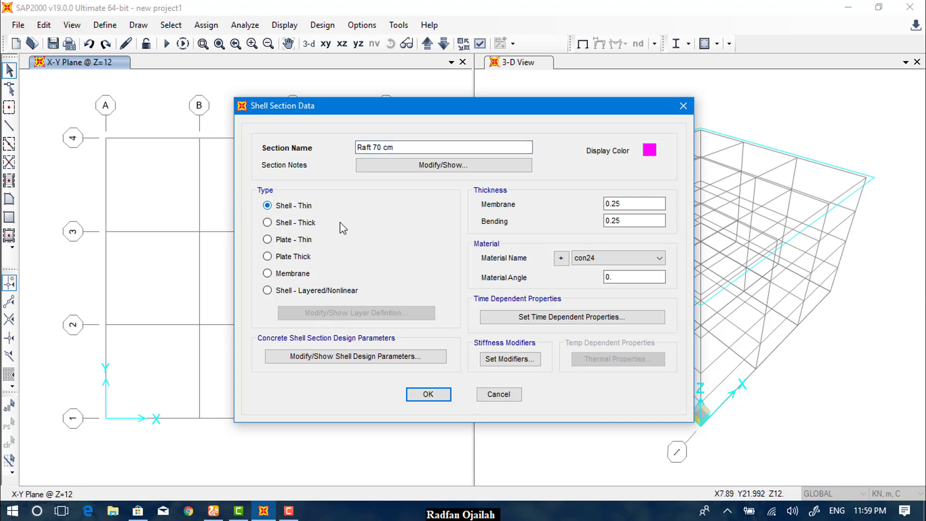
- Set both the membrane and bending thickness of Raft 70 cm to 0.7
drag(634, 204, 568, 201)
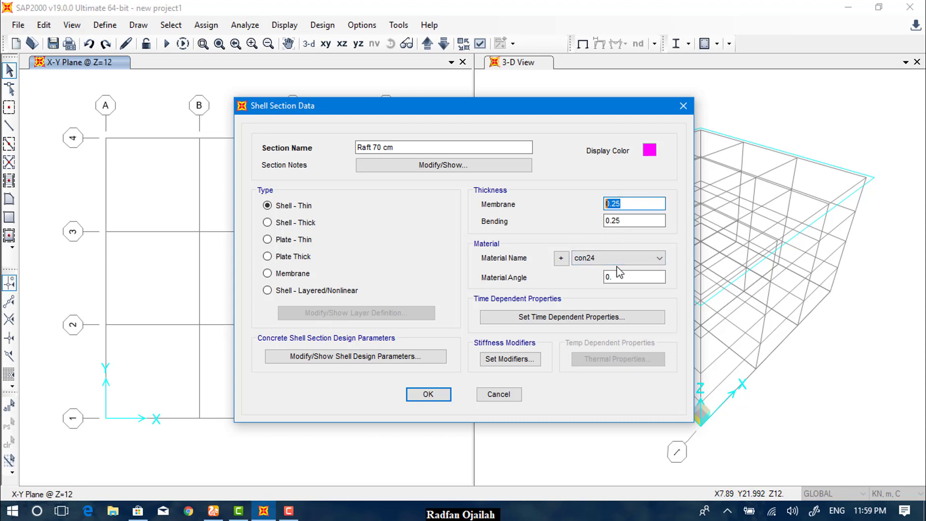
text(0.7)
drag(631, 221, 489, 233)
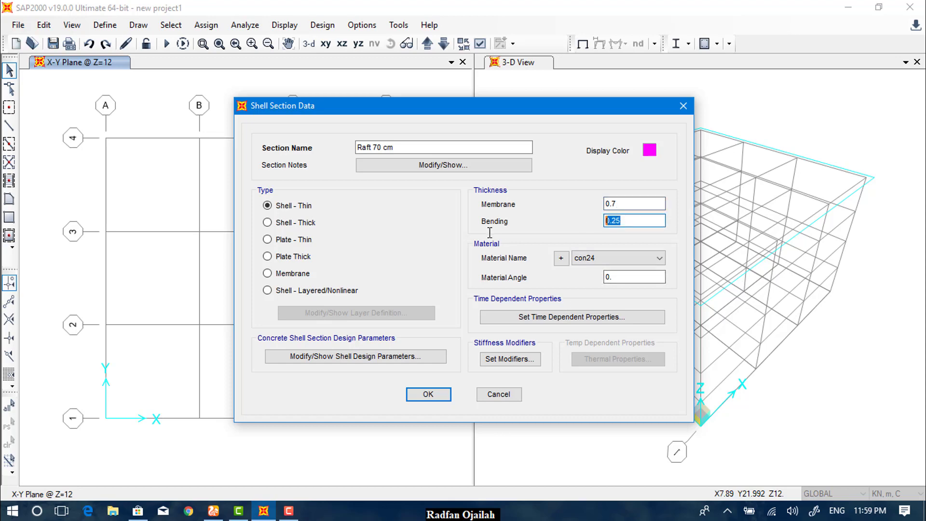
text(0.7)
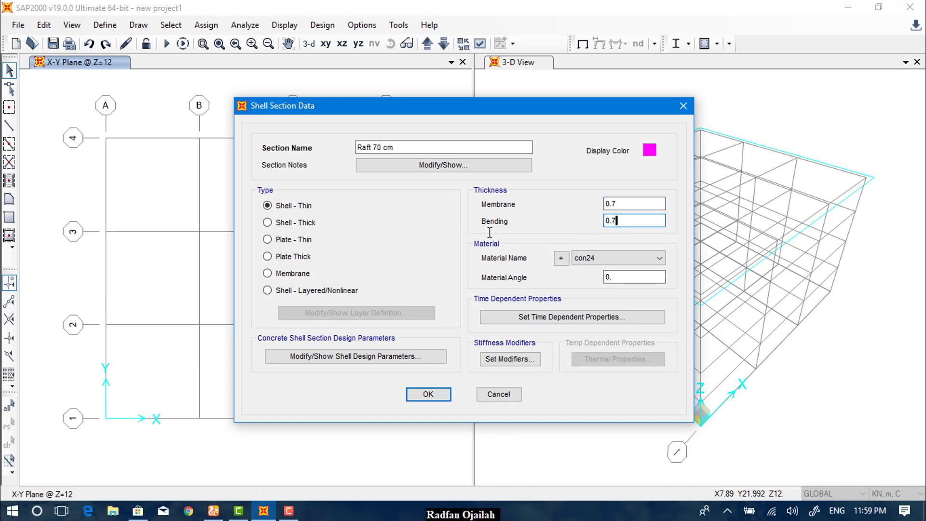